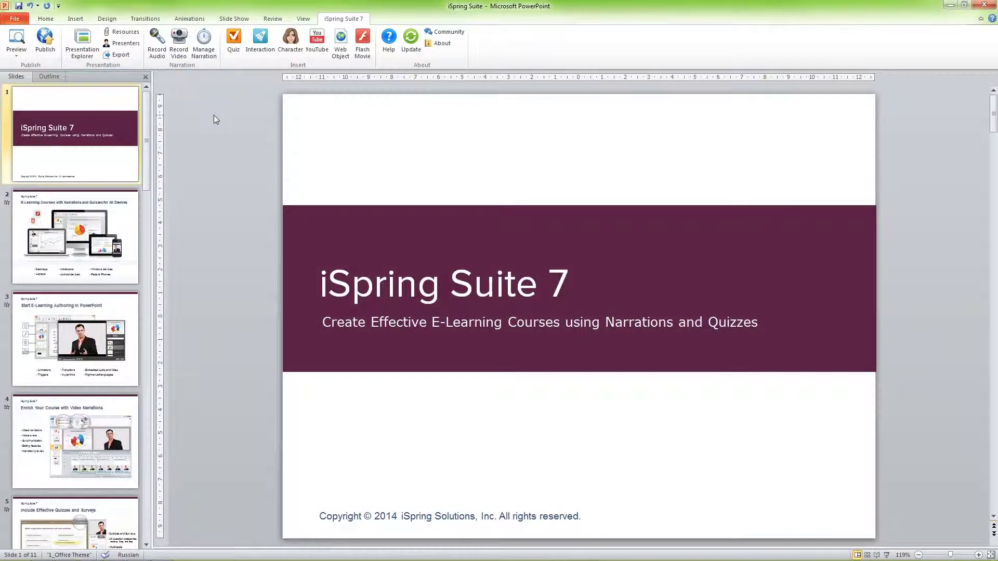
- Open the Publish Presentation dialog for the 'Suite 7' presentation
{"action": "left_click", "coordinate": [46, 43]}
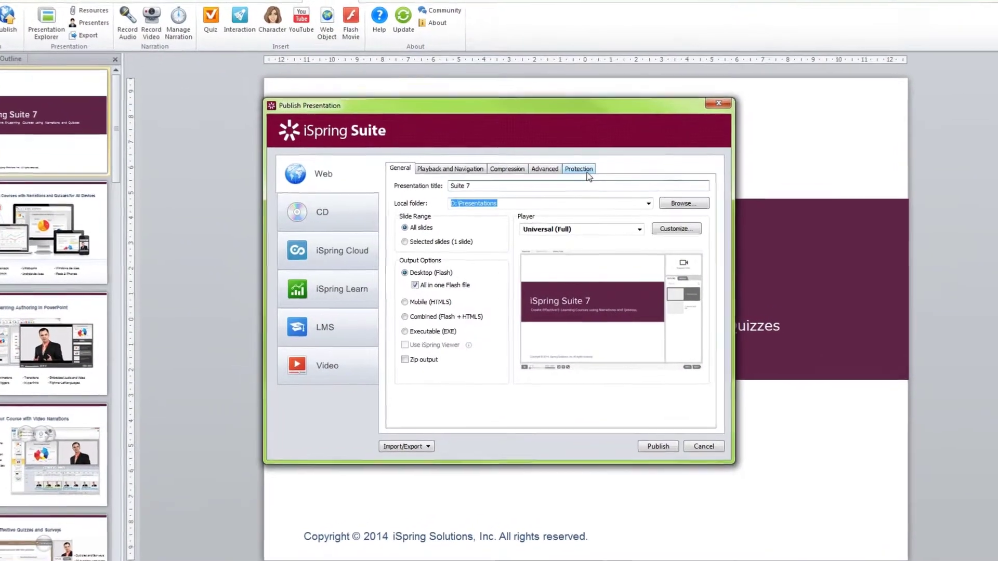
- Add the logo as a top-right watermark with 50% transparency on the Protection tab
{"action": "left_click", "coordinate": [587, 171]}
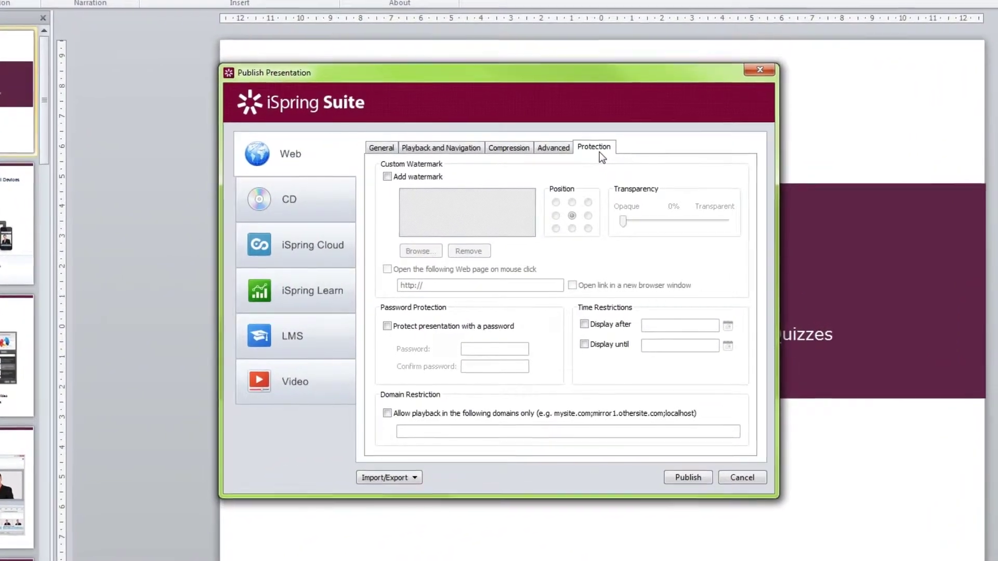
{"action": "left_click", "coordinate": [400, 175]}
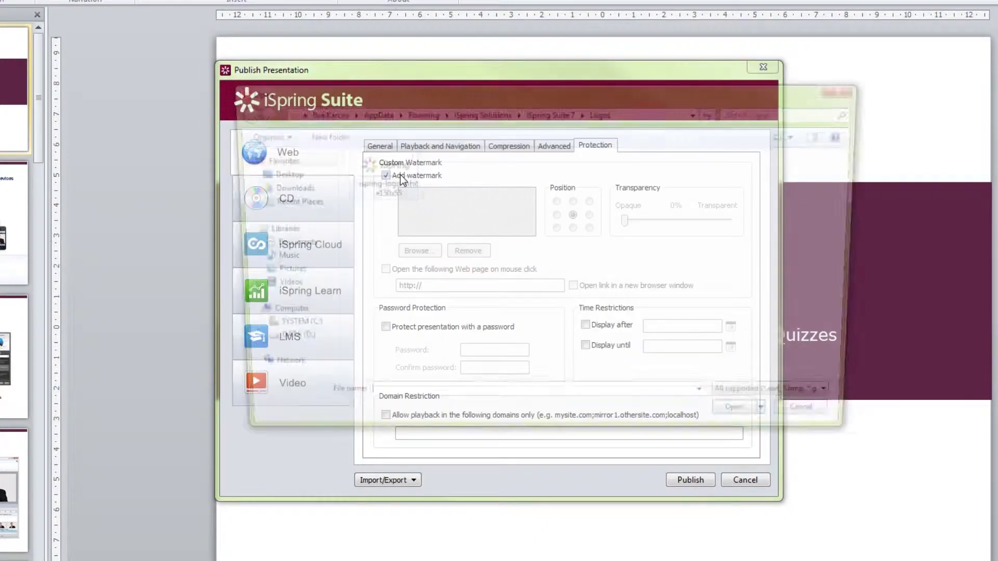
{"action": "double_click", "coordinate": [398, 174]}
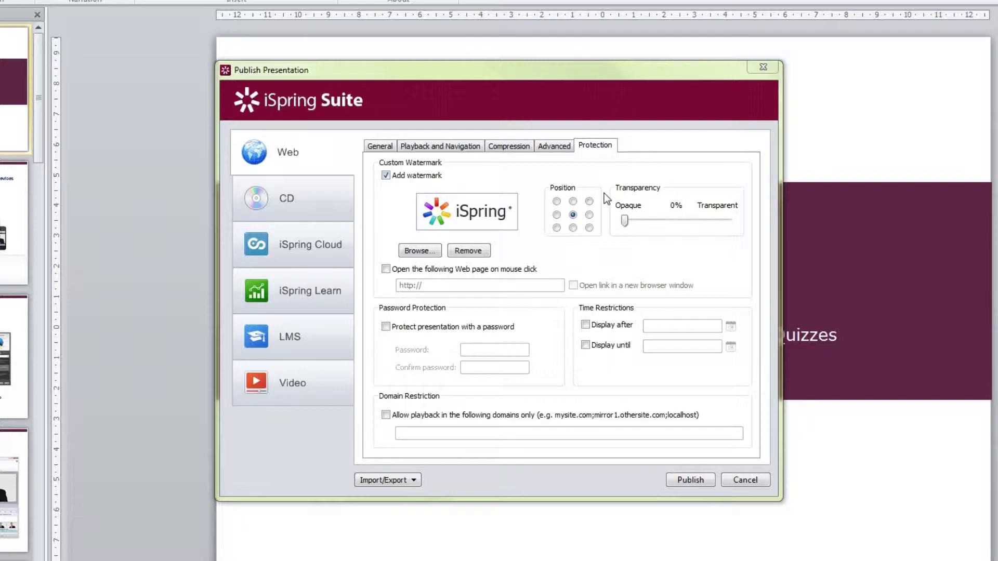
{"action": "left_click", "coordinate": [590, 201]}
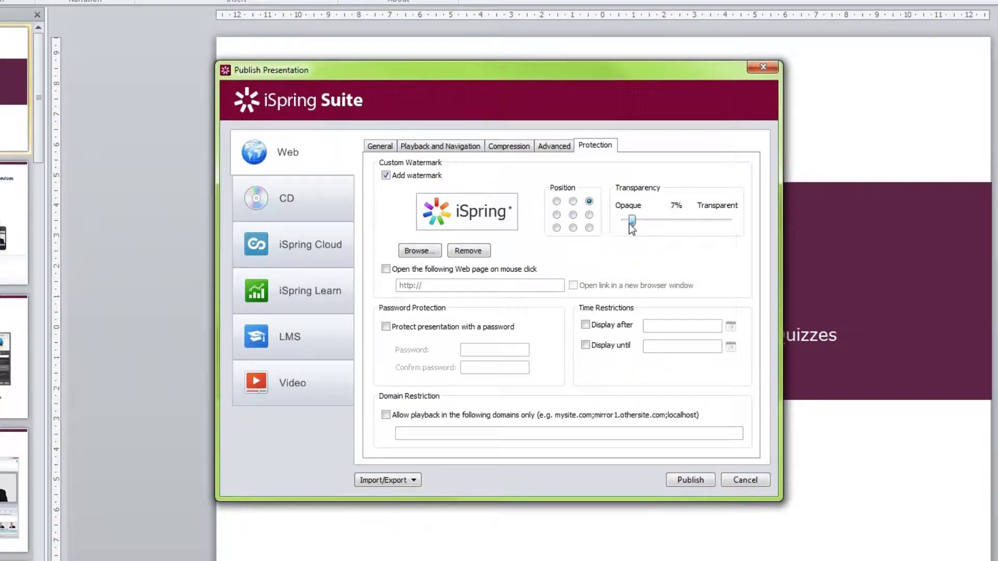
{"action": "left_click_drag", "start_coordinate": [624, 221], "coordinate": [677, 221]}
- Link the watermark to ispringsolutions.com in a new window and enable password protection
{"action": "left_click", "coordinate": [417, 270]}
{"action": "left_click", "coordinate": [461, 285]}
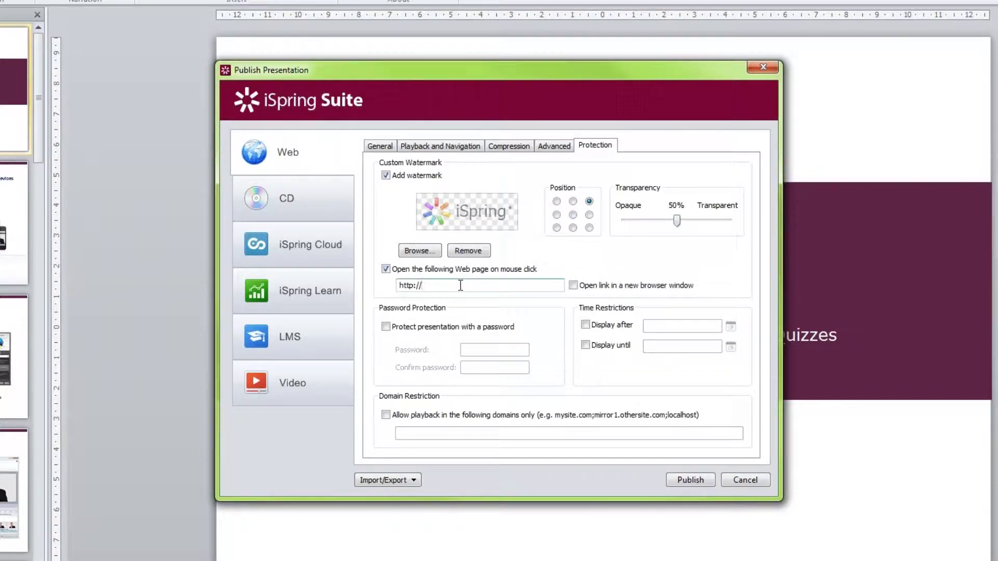
{"action": "type", "text": "ispringsolutions.com"}
{"action": "left_click", "coordinate": [574, 285]}
{"action": "left_click", "coordinate": [455, 328]}
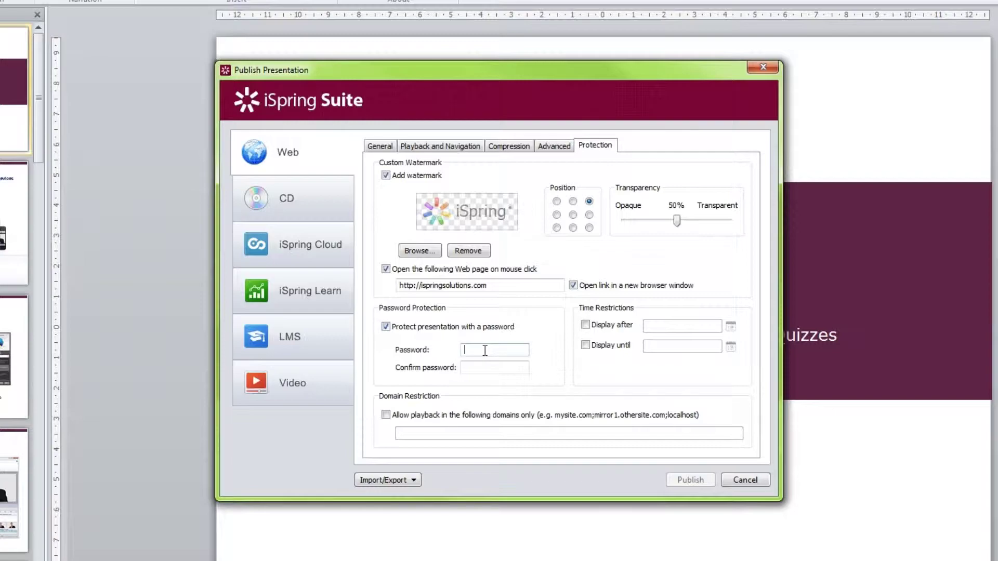
{"action": "left_click", "coordinate": [487, 366]}
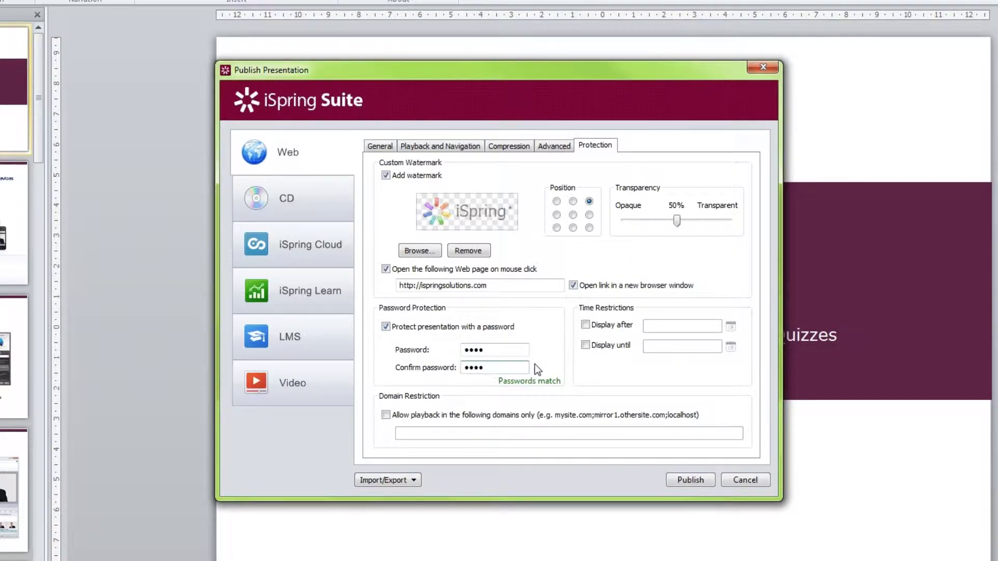
- Enable Display after 26.05.2015 and Display until 30.05.2015 in the calendars
{"action": "left_click", "coordinate": [585, 325]}
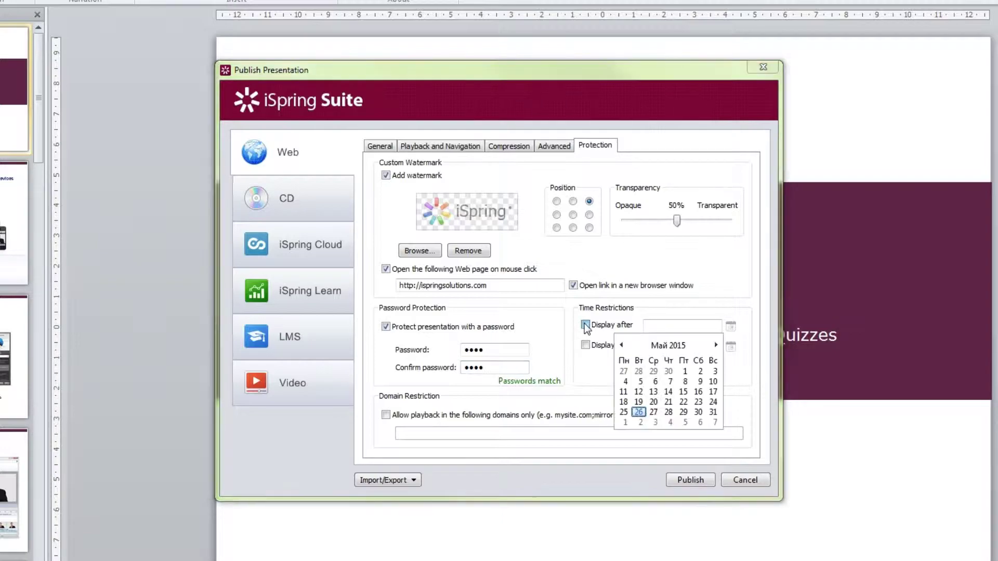
{"action": "left_click", "coordinate": [639, 412]}
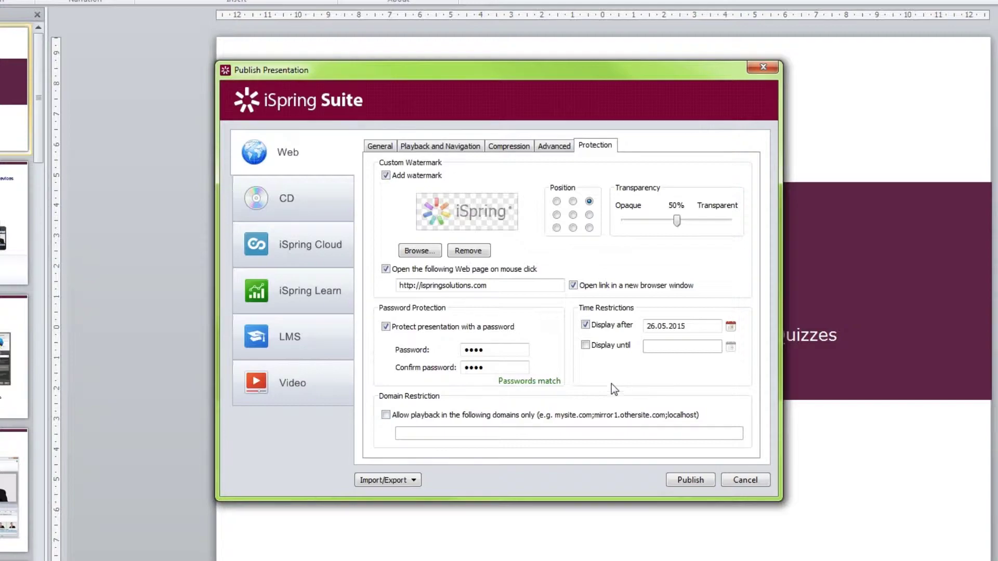
{"action": "left_click", "coordinate": [586, 345]}
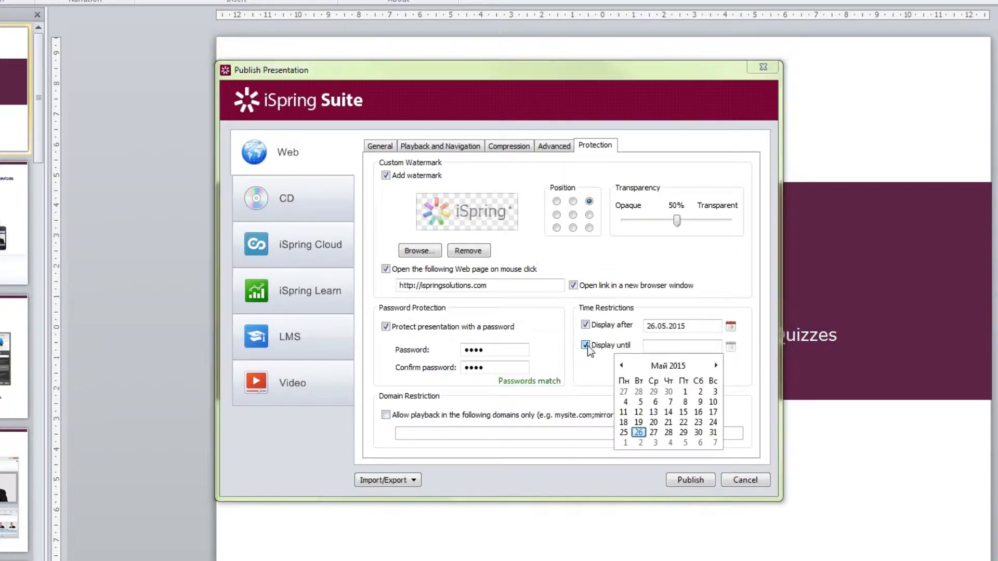
{"action": "left_click", "coordinate": [698, 432]}
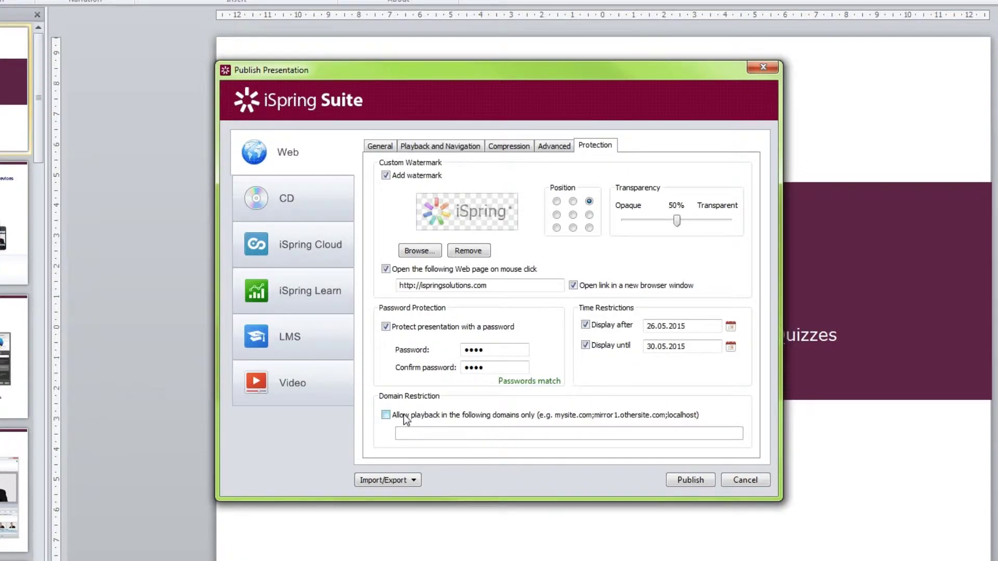
- Enable domain-only playback and enter ispringsolutions.com as the allowed domain
{"action": "left_click", "coordinate": [385, 415]}
{"action": "left_click", "coordinate": [410, 435]}
{"action": "type", "text": "i"}
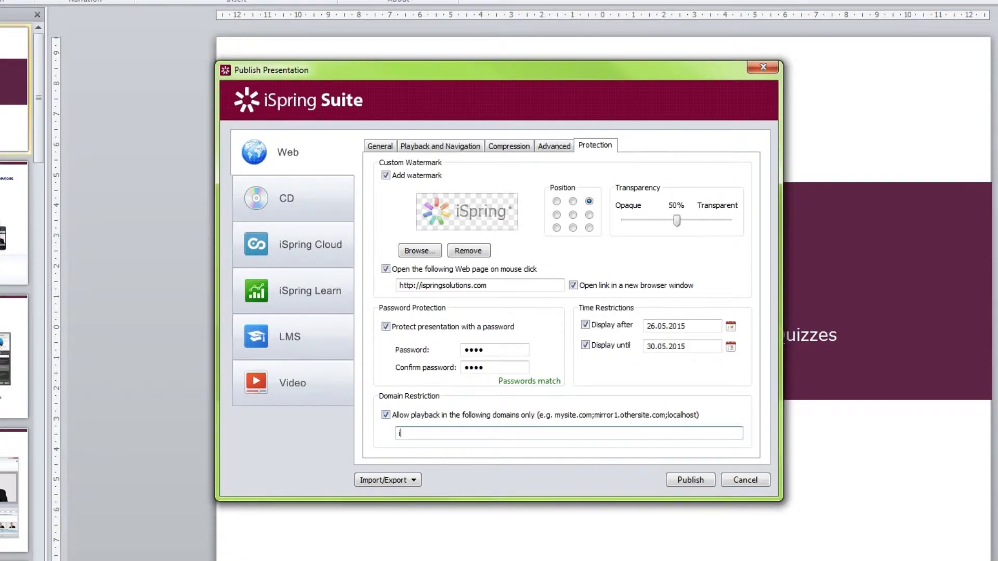
{"action": "type", "text": "springsolutions.com"}
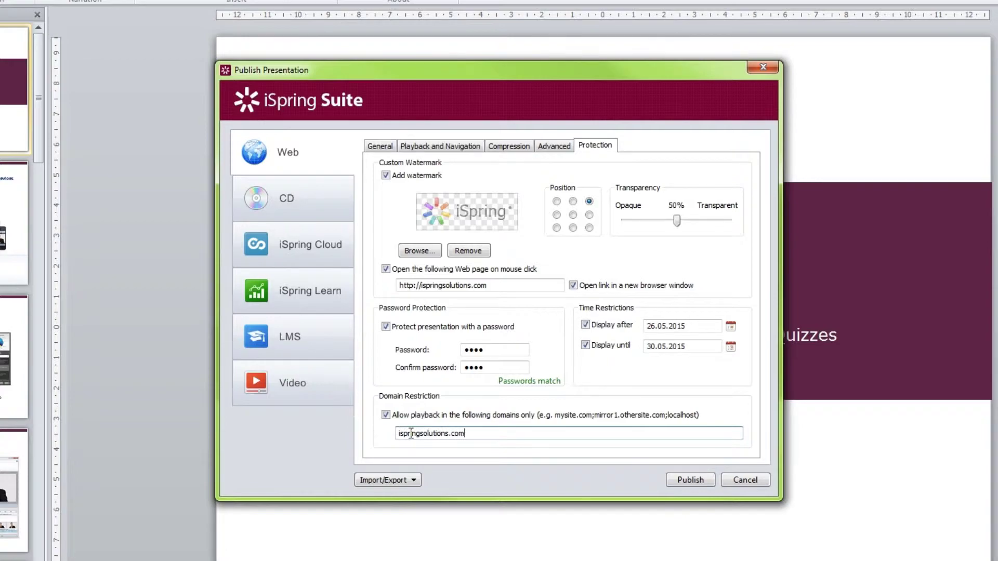